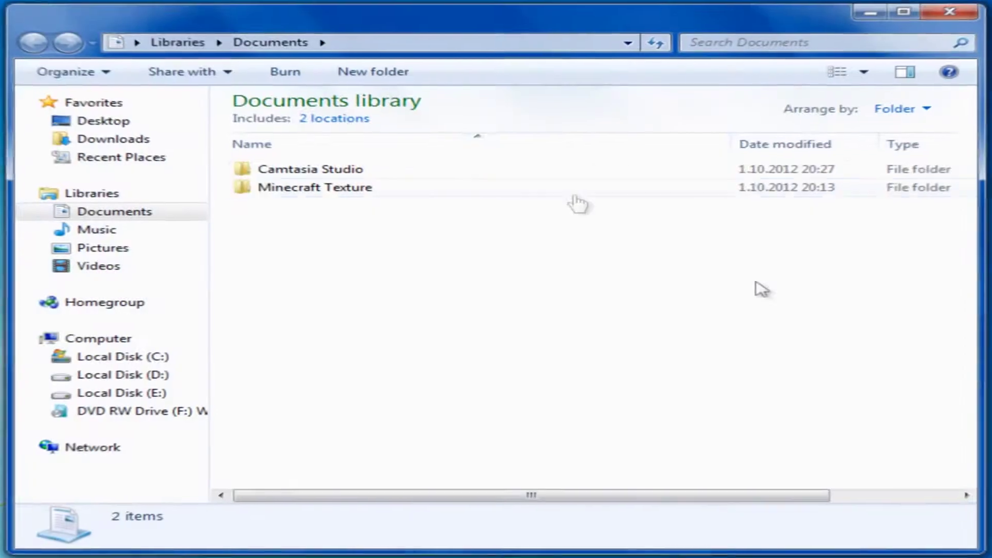
# - Run mcpatcher-2.4.3_01 from the Minecraft Texture folder and allow it past the security warning
pyautogui.doubleClick(283, 193)
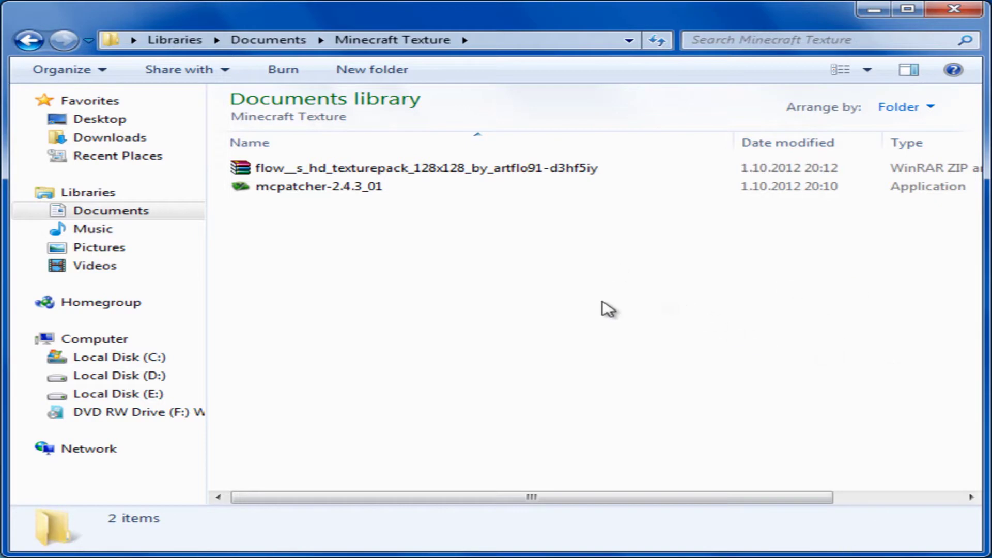
pyautogui.doubleClick(343, 190)
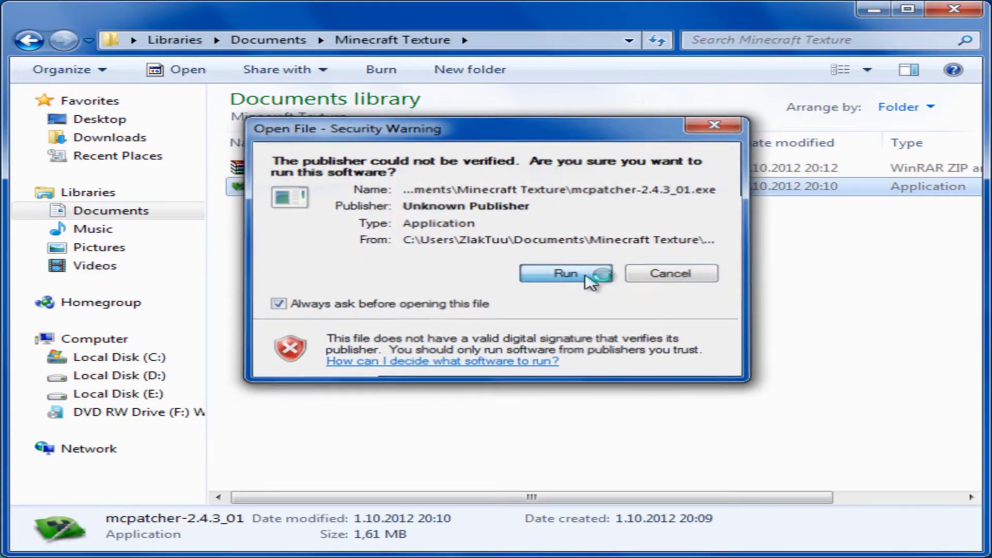
pyautogui.click(598, 274)
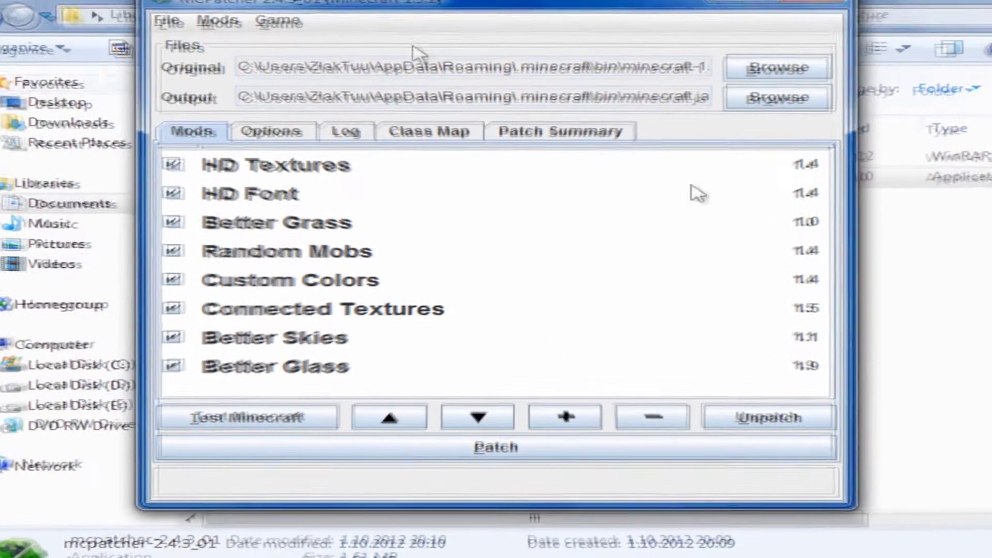
# - Patch Minecraft with all the listed MCPatcher mods enabled, and close MCPatcher
pyautogui.click(435, 450)
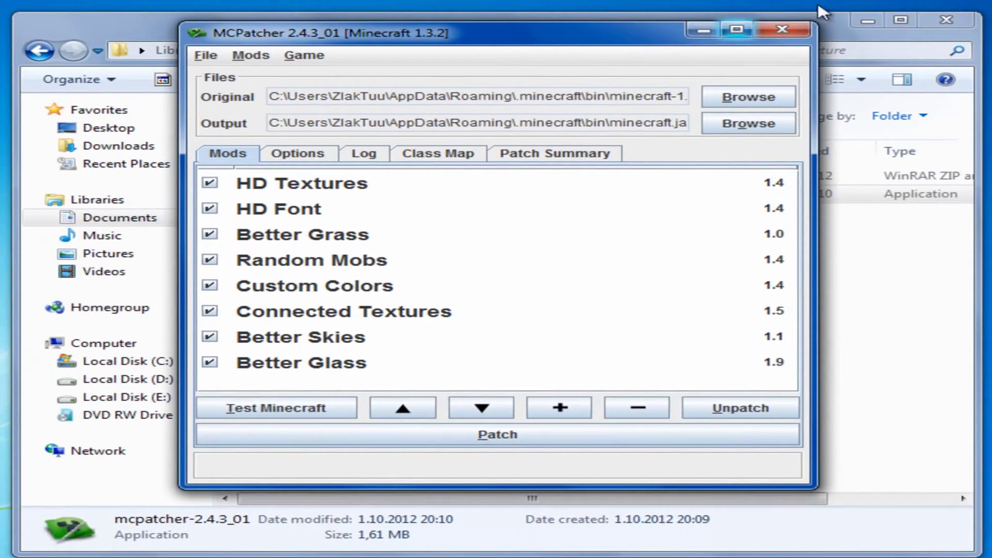
pyautogui.click(792, 34)
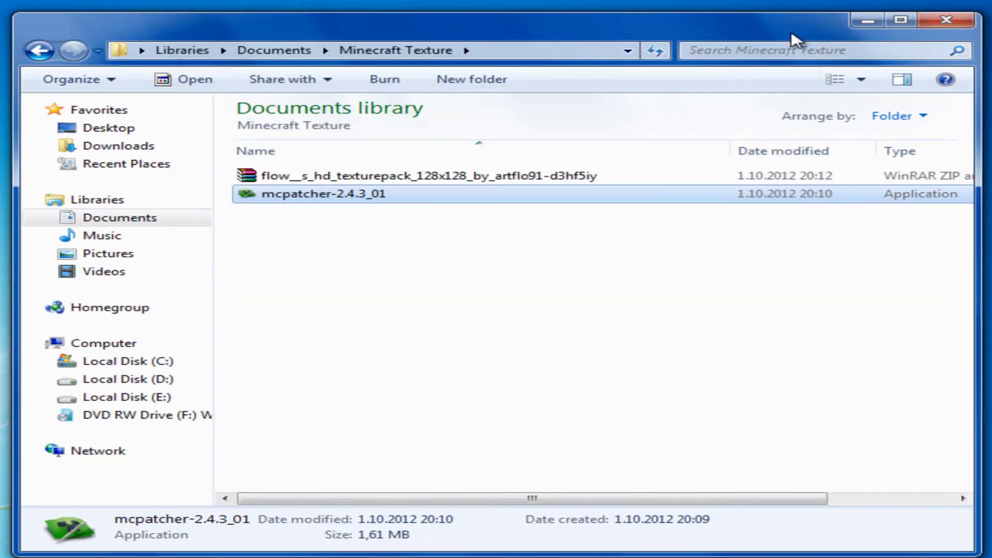
pyautogui.click(615, 264)
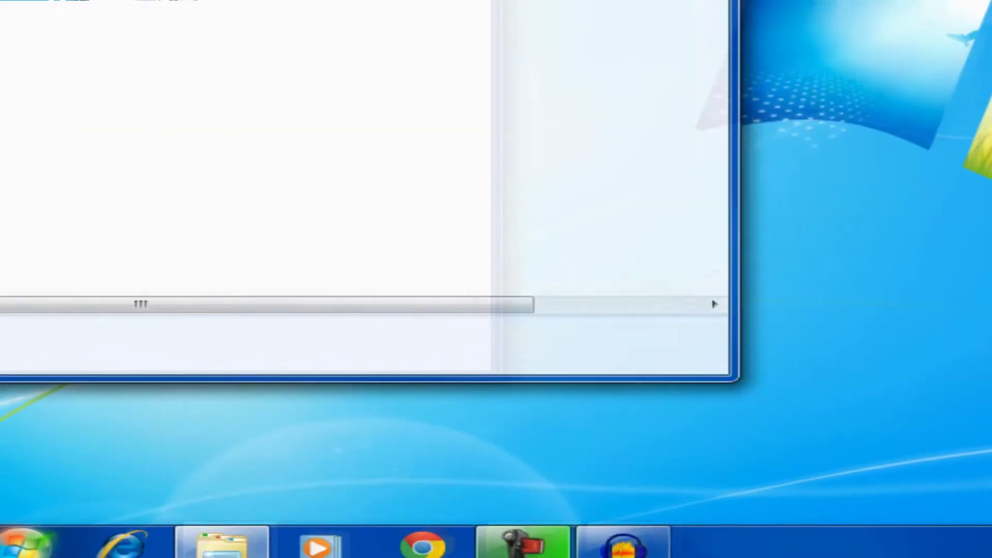
# - Open the texturepacks folder inside .minecraft by running %APPDATA%
pyautogui.press('super+r')
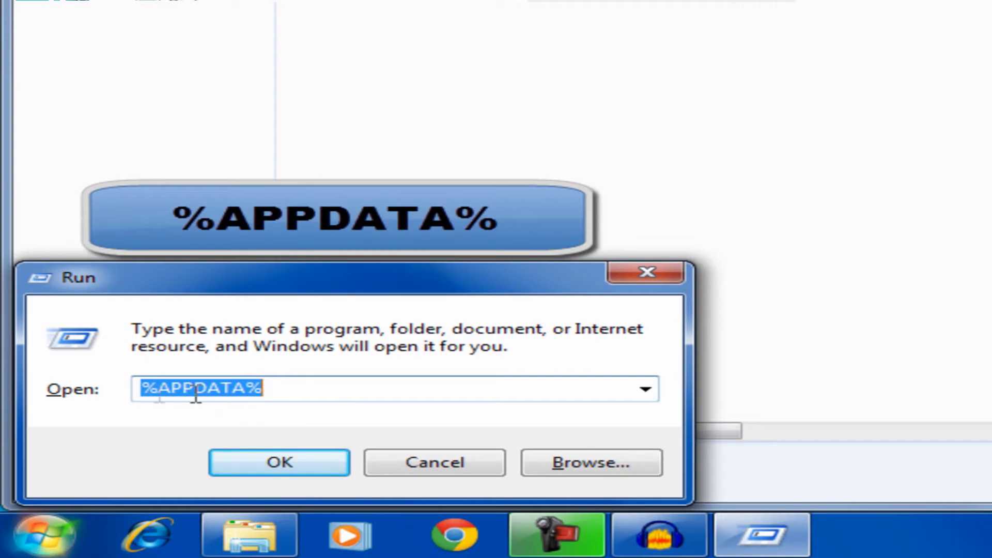
pyautogui.click(284, 465)
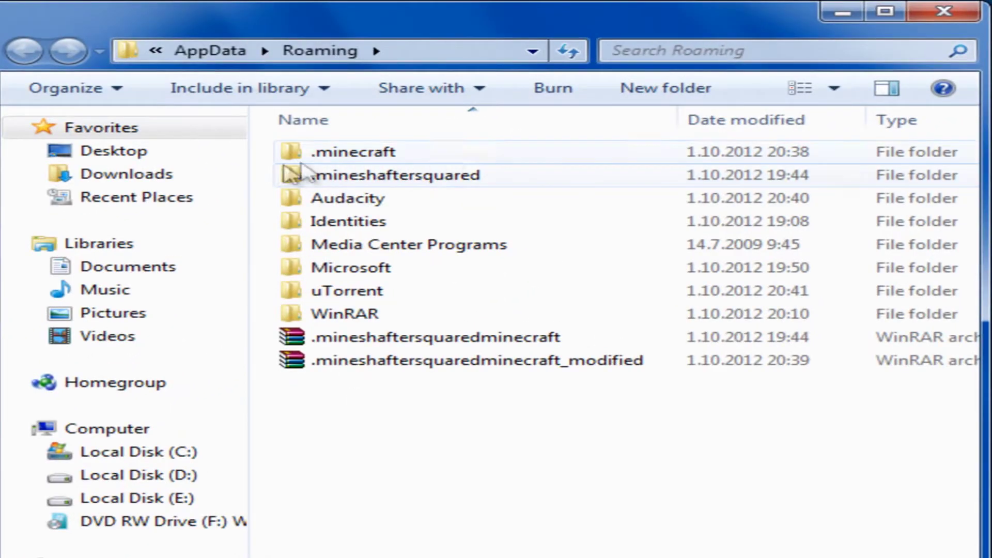
pyautogui.doubleClick(370, 155)
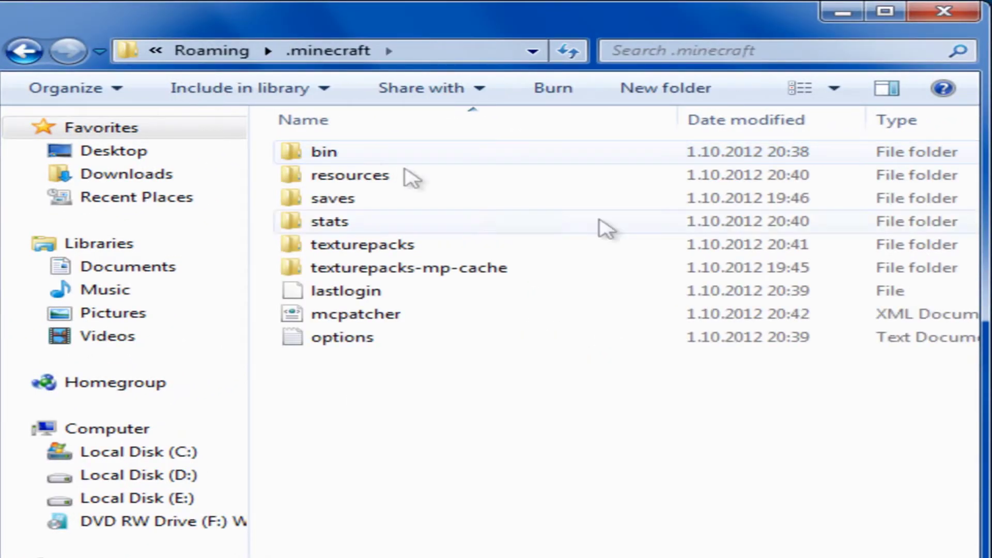
pyautogui.doubleClick(408, 246)
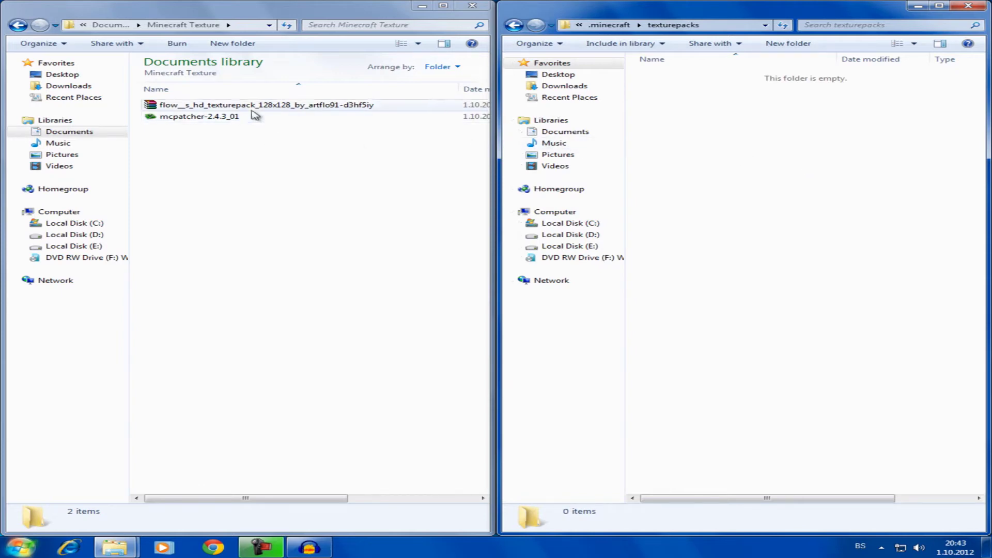
# - Copy the flow__s_hd_texturepack_128x128_by_artflo91-d3hf5iy archive from Minecraft Texture into texturepacks and close both folder windows
pyautogui.click(268, 105)
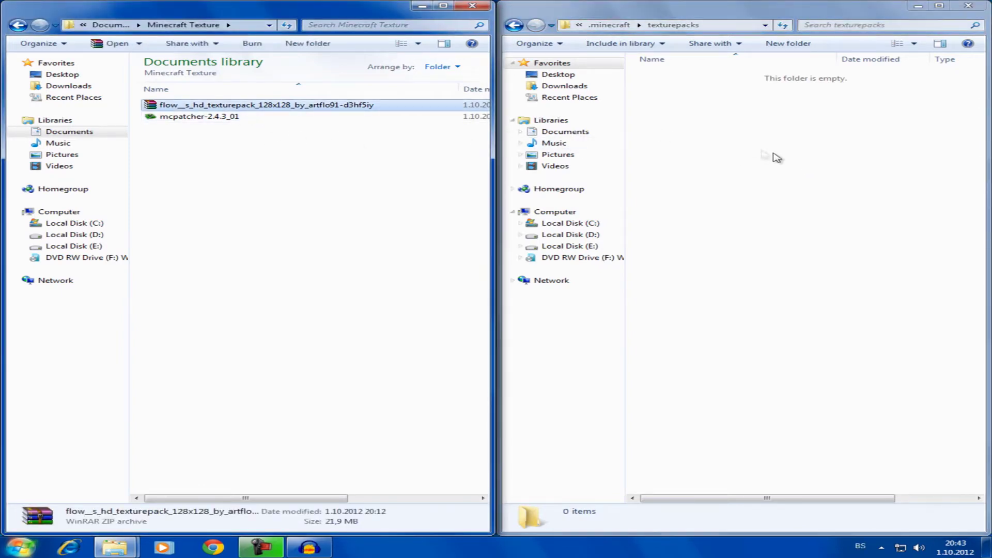
pyautogui.click(762, 155)
pyautogui.hotkey('ctrl', 'v')
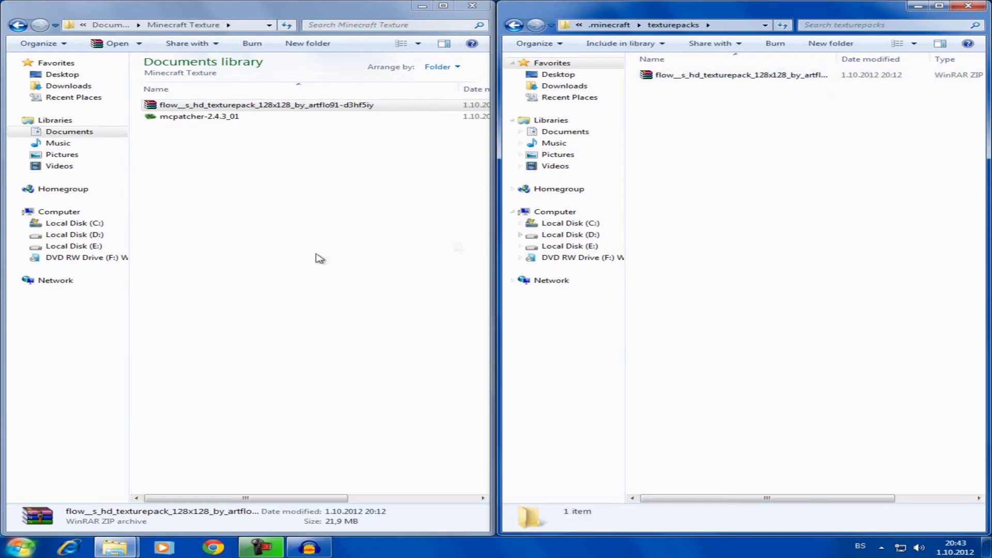
pyautogui.click(471, 6)
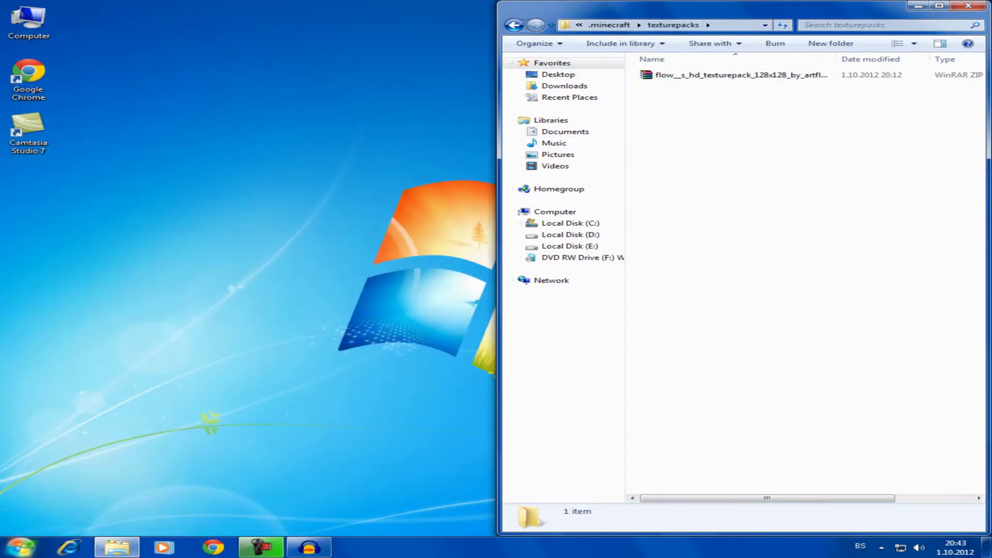
pyautogui.click(968, 5)
# - Launch Minecraft from the Igre folder on the desktop, allow it to run, and log in with the saved account
pyautogui.rightClick(357, 200)
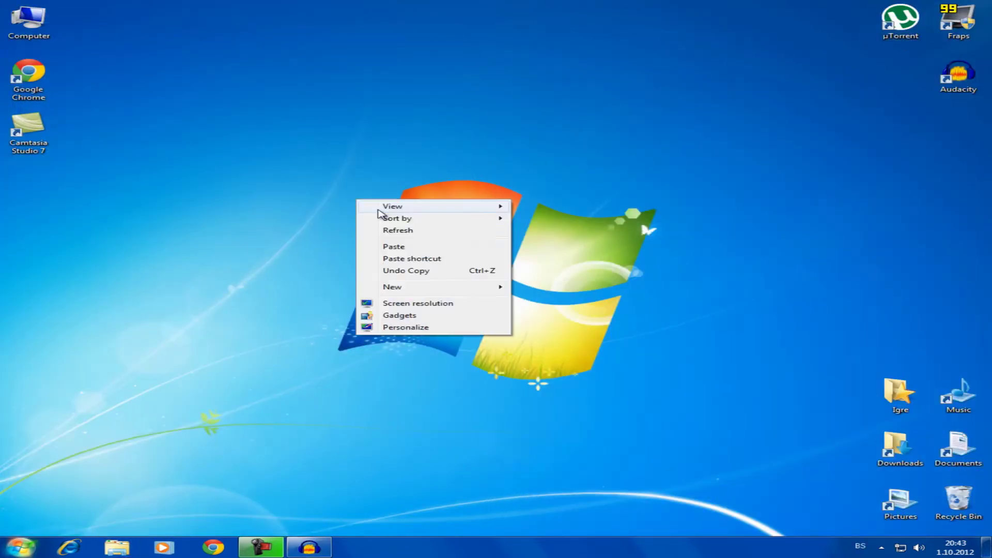
pyautogui.click(420, 231)
pyautogui.doubleClick(898, 392)
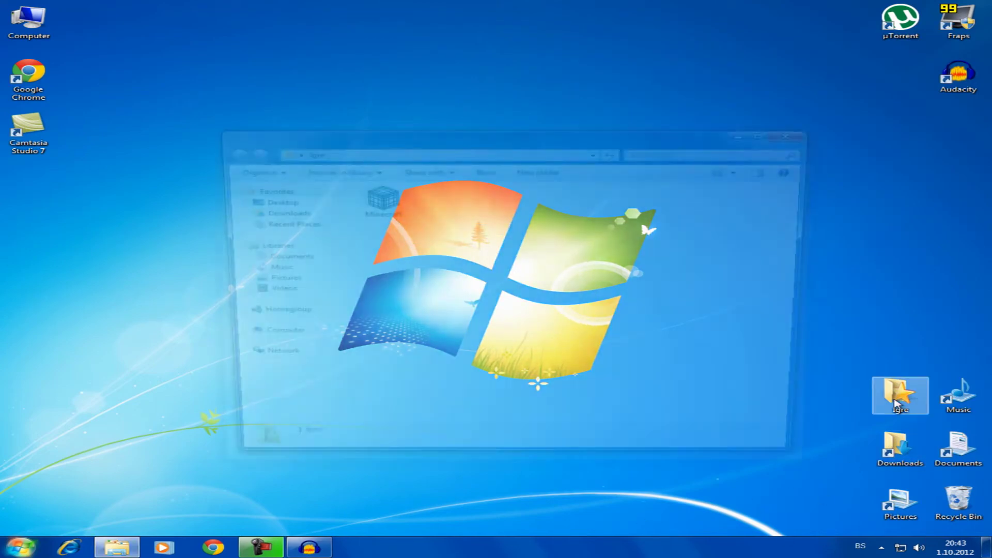
pyautogui.doubleClick(387, 206)
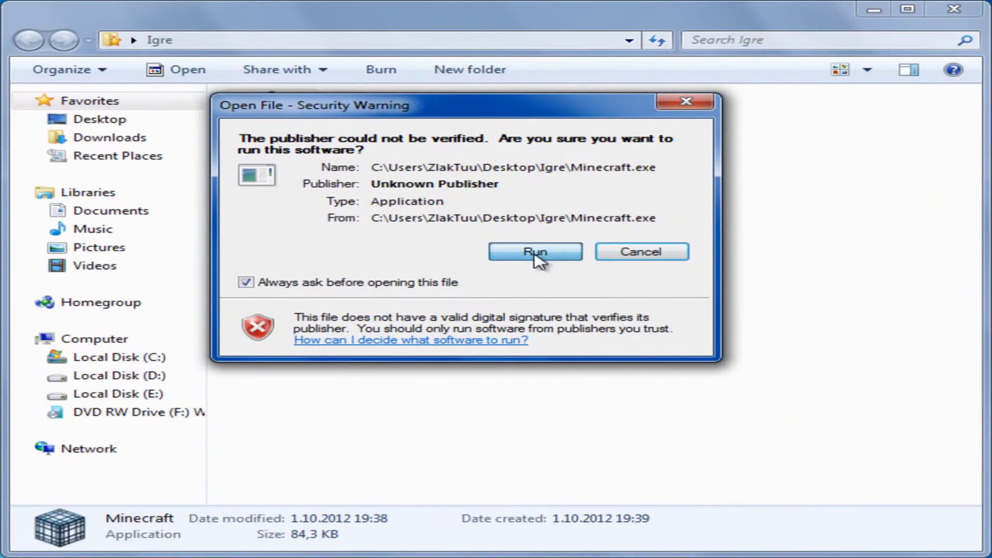
pyautogui.click(540, 284)
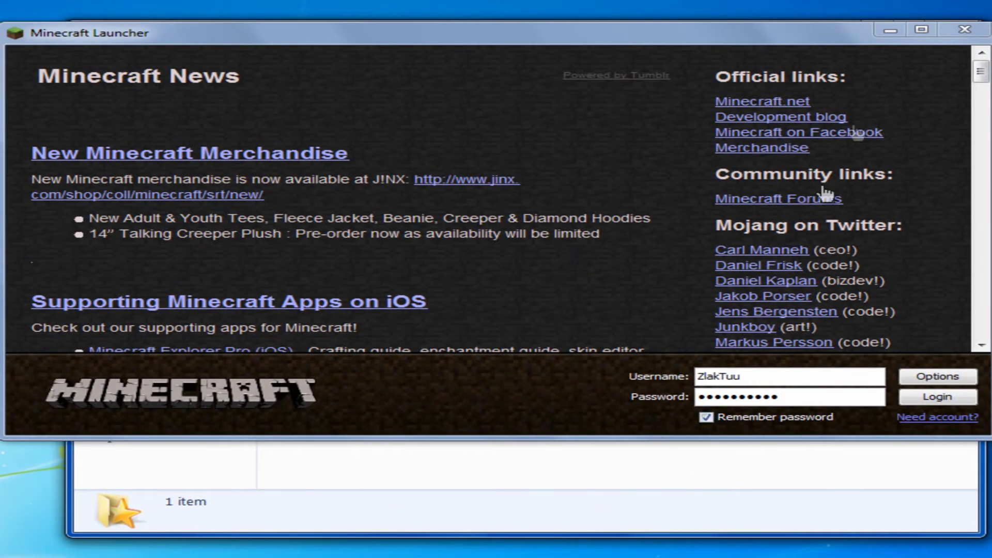
pyautogui.hotkey('alt', 'F4')
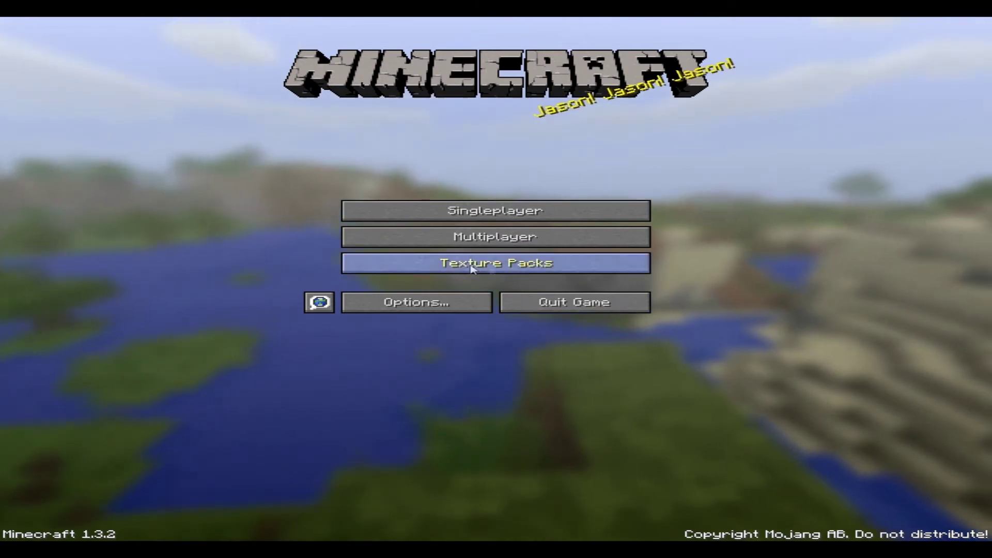
# - Activate Flow's HD Texturepack 128x128 as the texture pack and return to the game's main menu
pyautogui.click(499, 268)
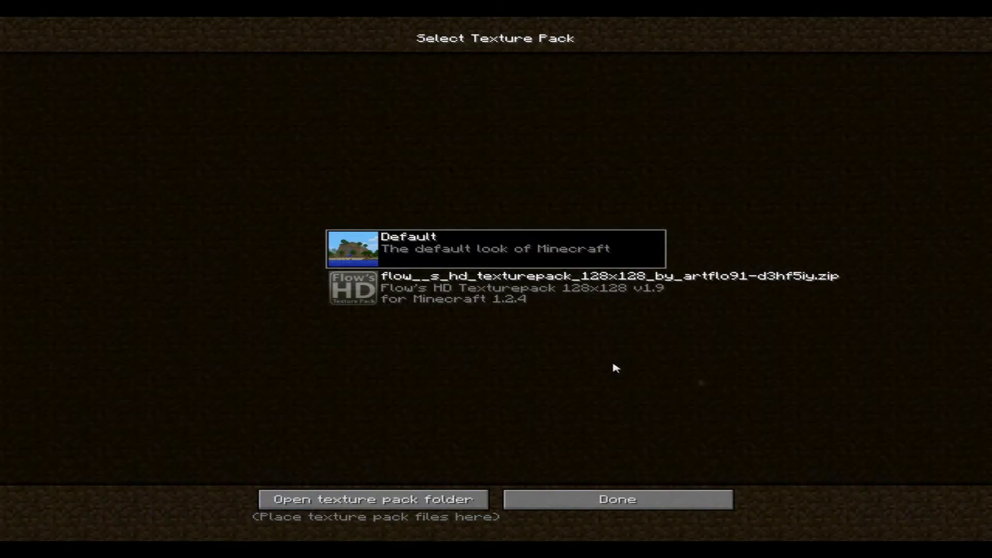
pyautogui.click(434, 298)
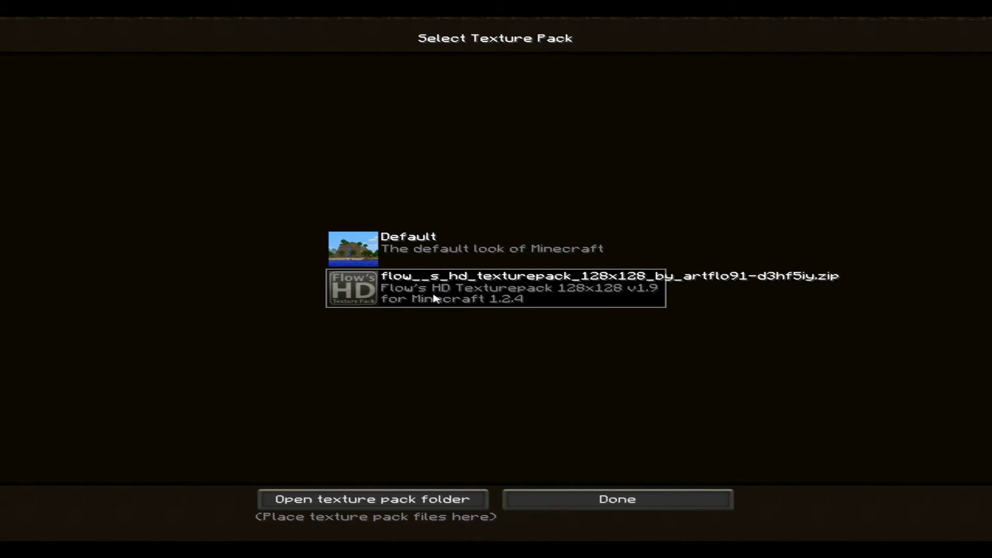
pyautogui.click(617, 499)
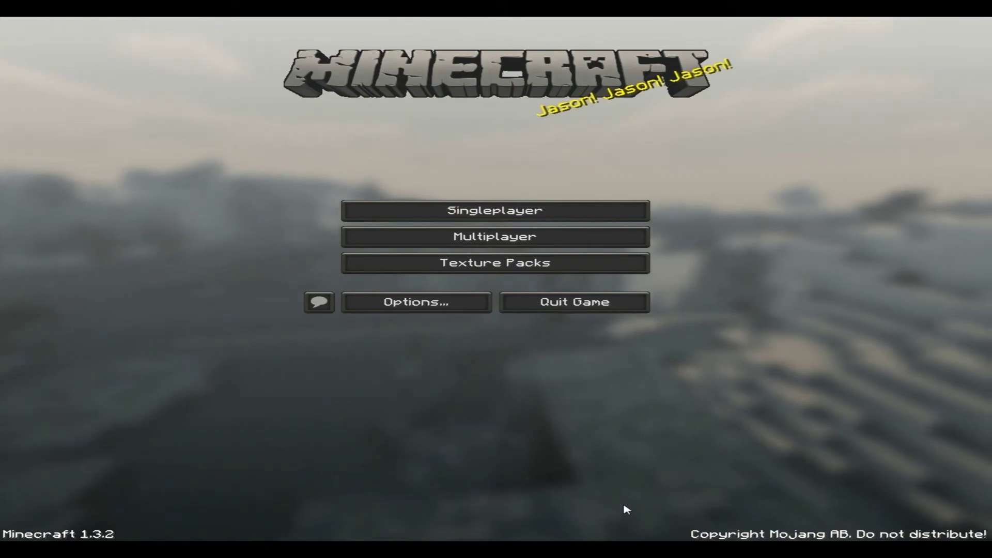
# - Load the existing singleplayer world My World
pyautogui.click(549, 220)
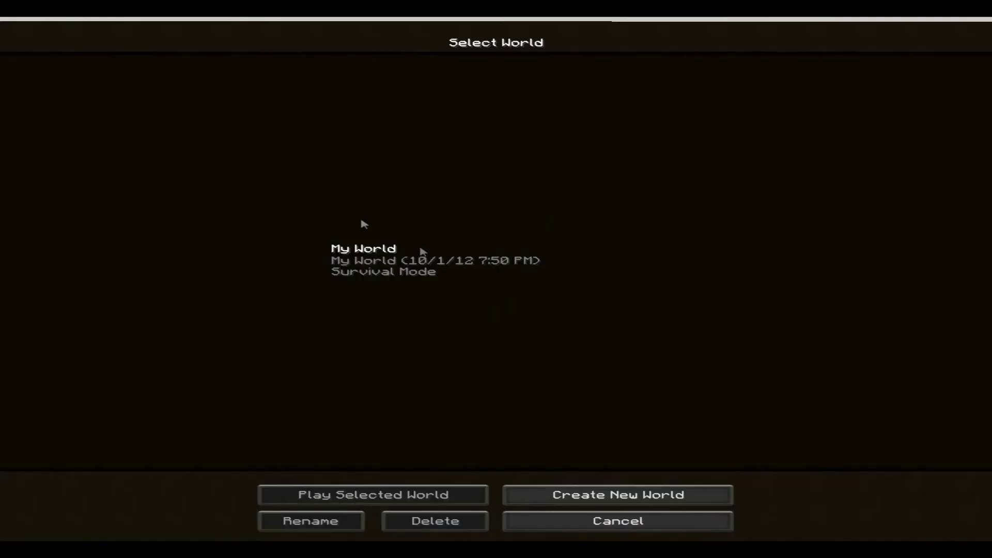
pyautogui.click(401, 277)
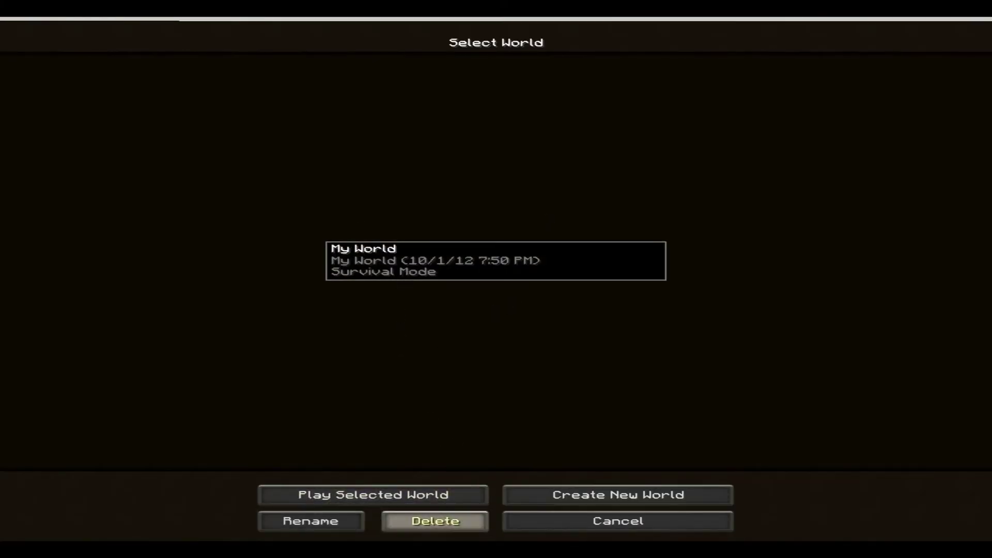
pyautogui.click(404, 497)
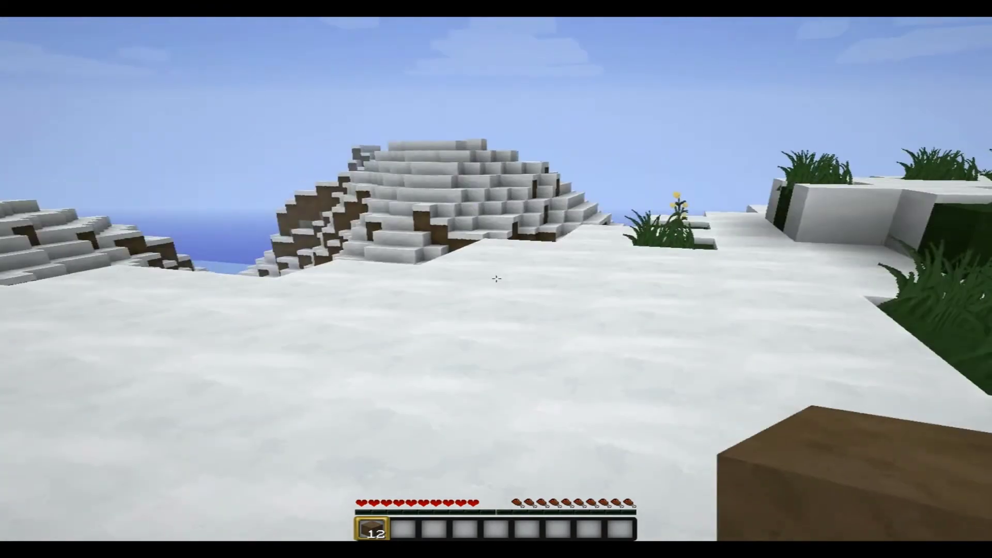
# - Walk around the snowy terrain to examine the new textures on the ground, grass, flowers and trees
pyautogui.press('w')
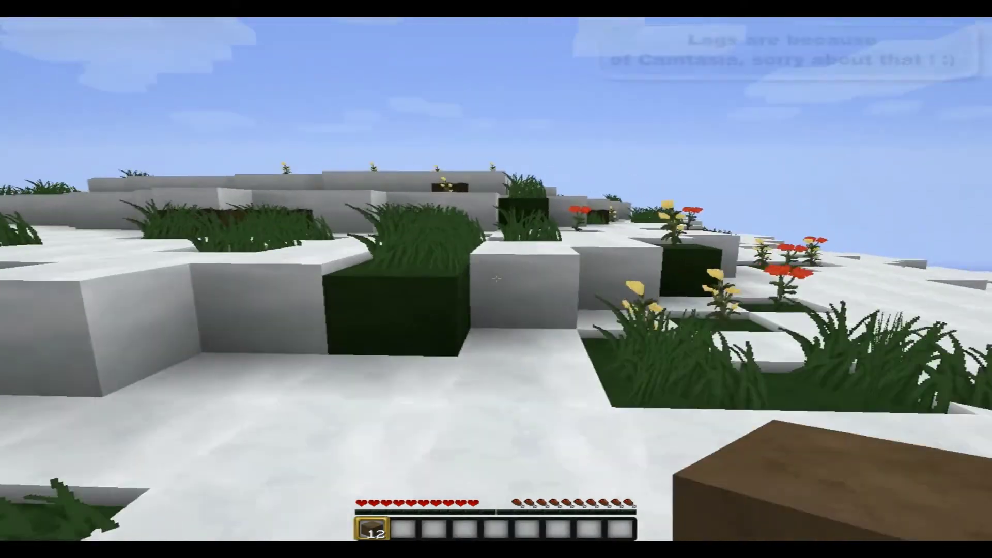
pyautogui.press('w')
pyautogui.press('w')
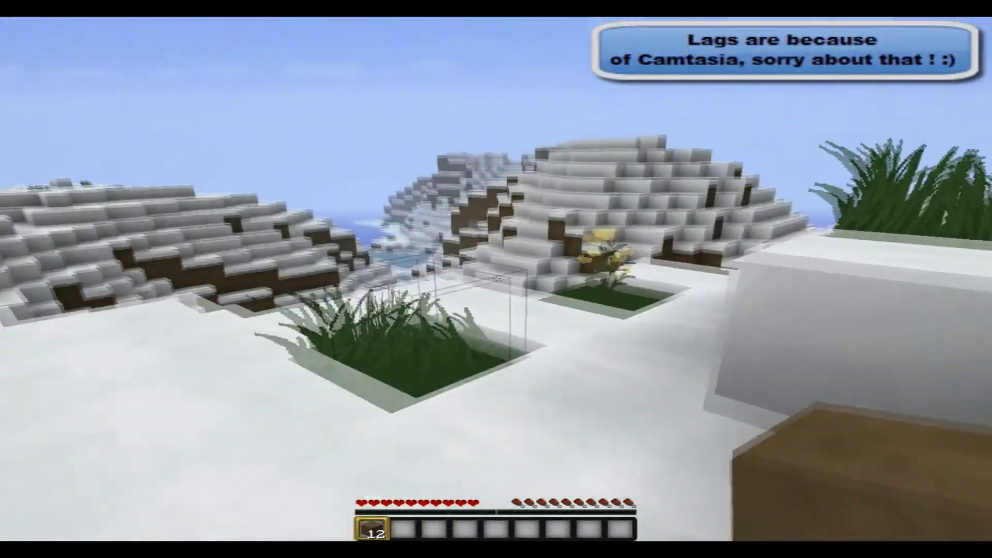
pyautogui.press('w')
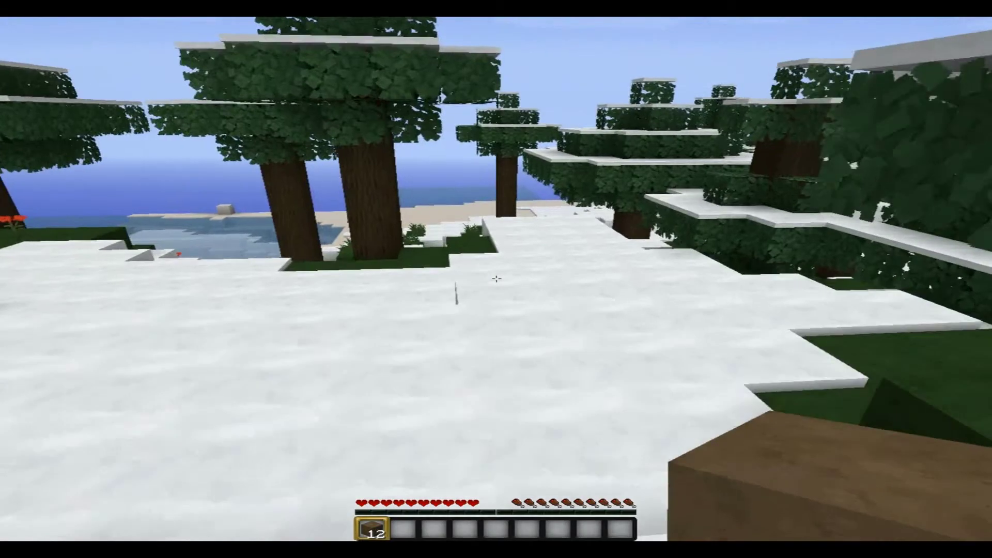
pyautogui.press('w')
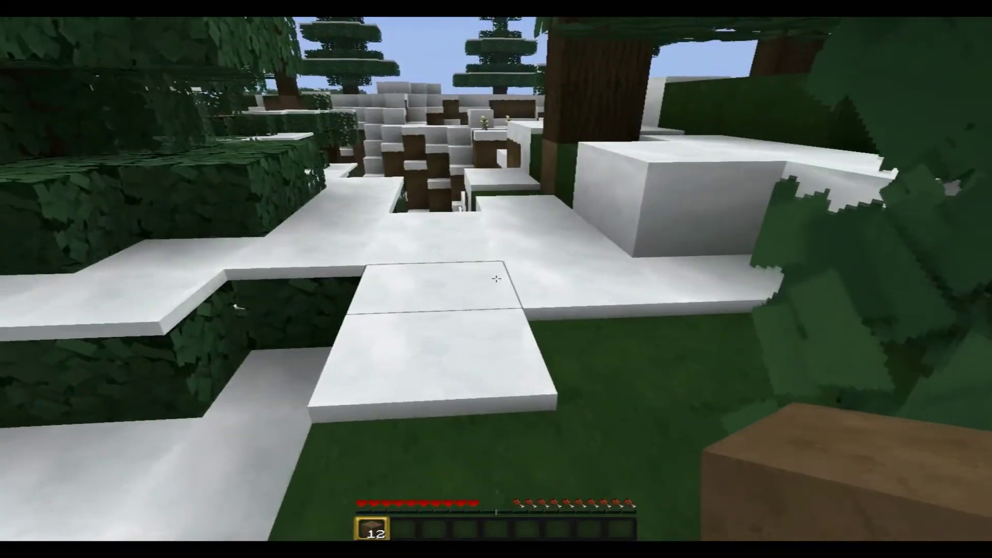
pyautogui.press('w')
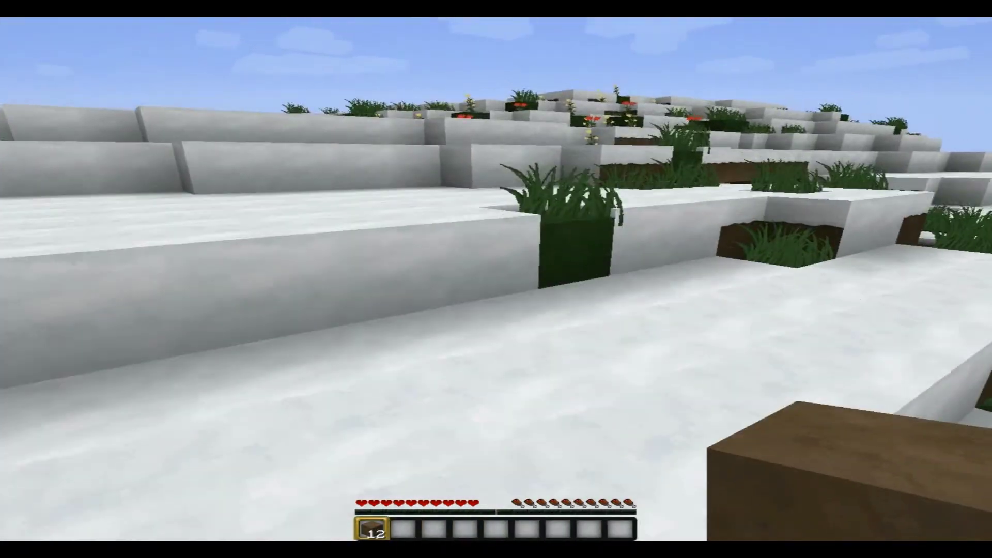
pyautogui.press('w')
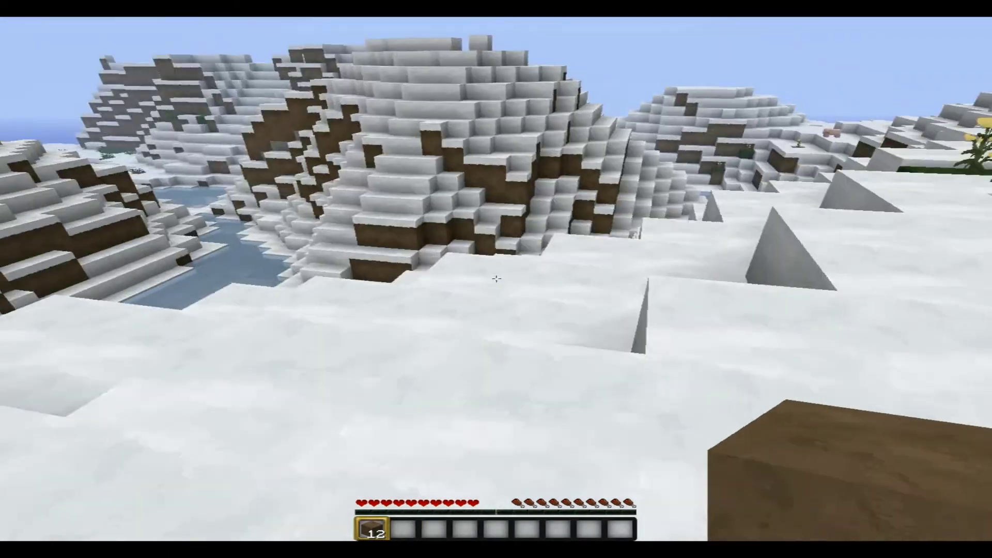
pyautogui.press('w')
pyautogui.press('w')
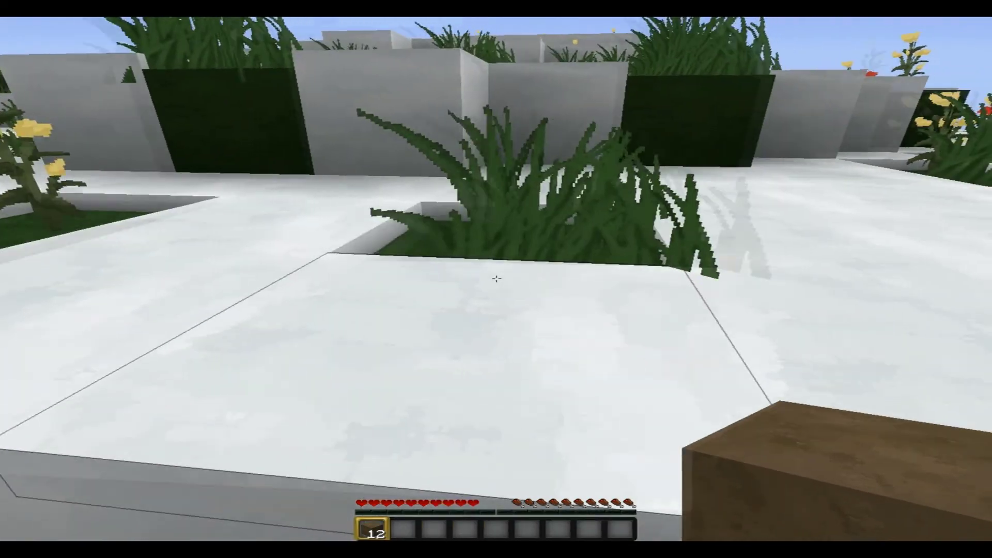
pyautogui.press('w')
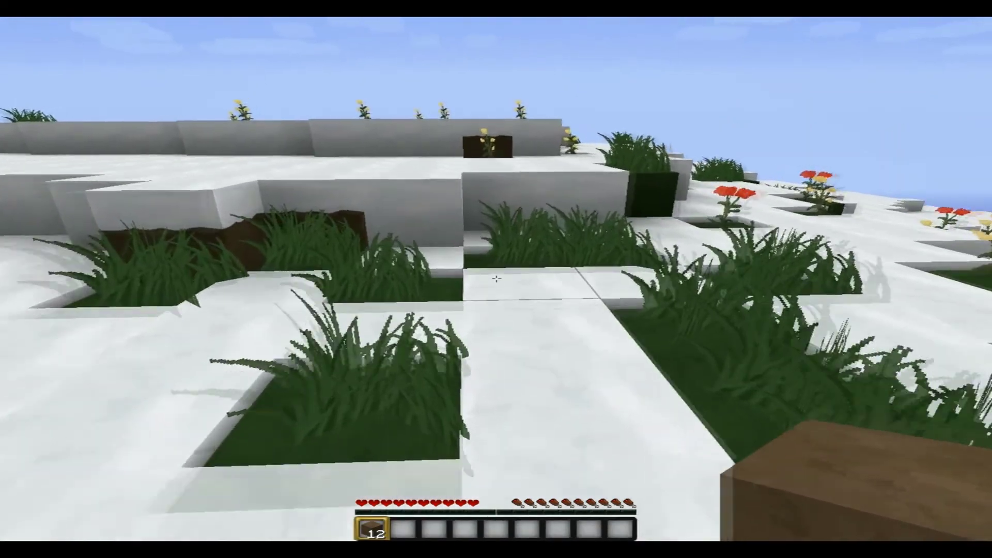
pyautogui.press('w')
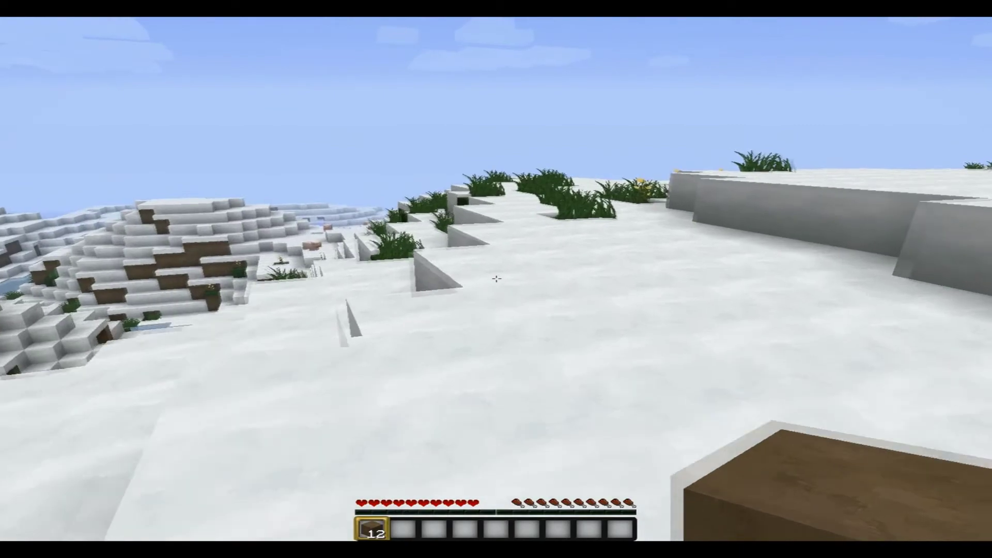
# - Place three dirt blocks next to each other on the snow in an L shape
pyautogui.rightClick(496, 279)
pyautogui.rightClick(496, 279)
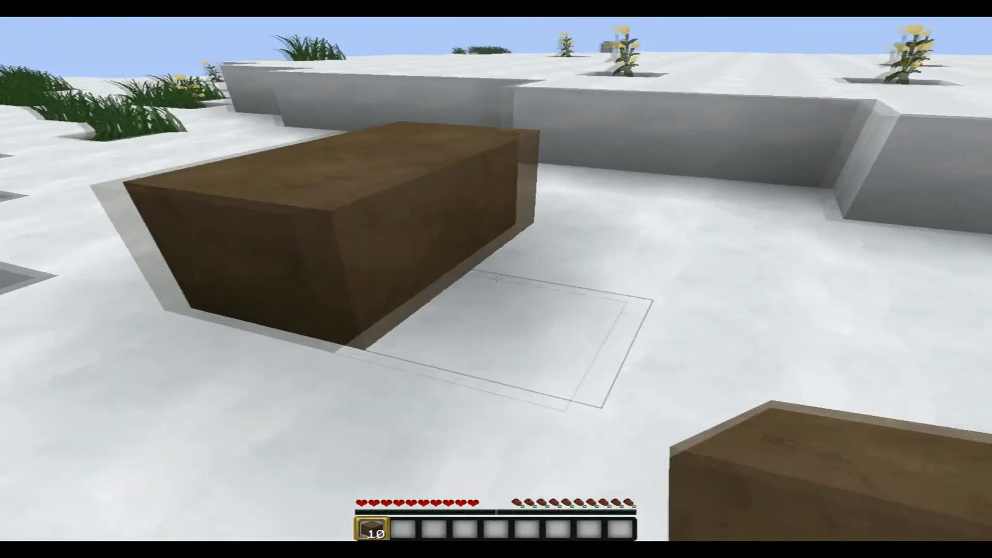
pyautogui.rightClick(496, 278)
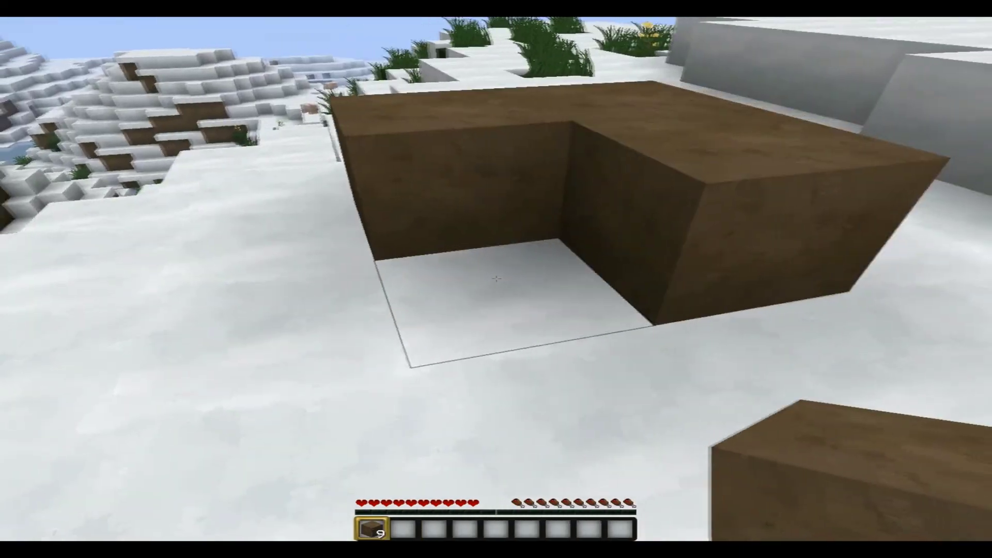
# - Break the three placed dirt blocks with an empty hand
pyautogui.press('2')
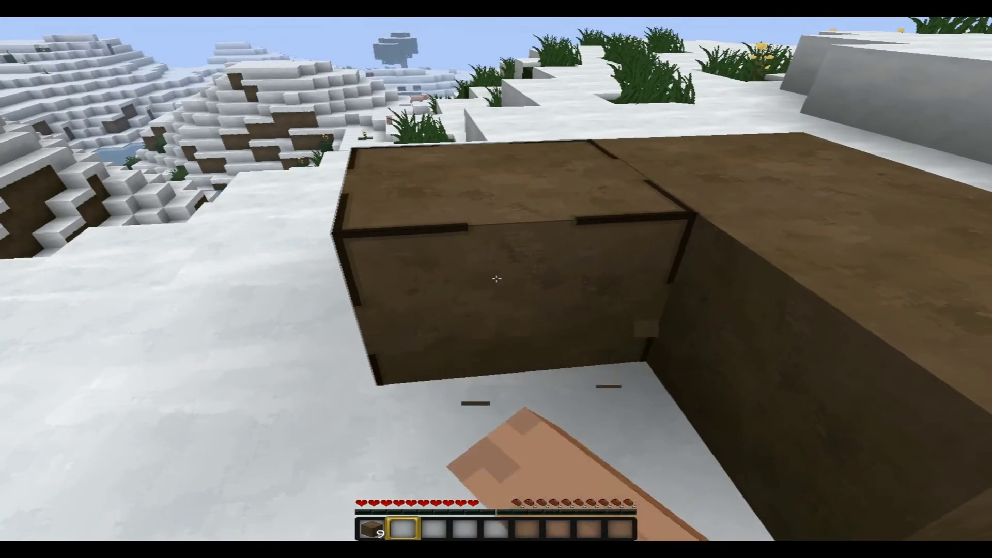
pyautogui.click(496, 279)
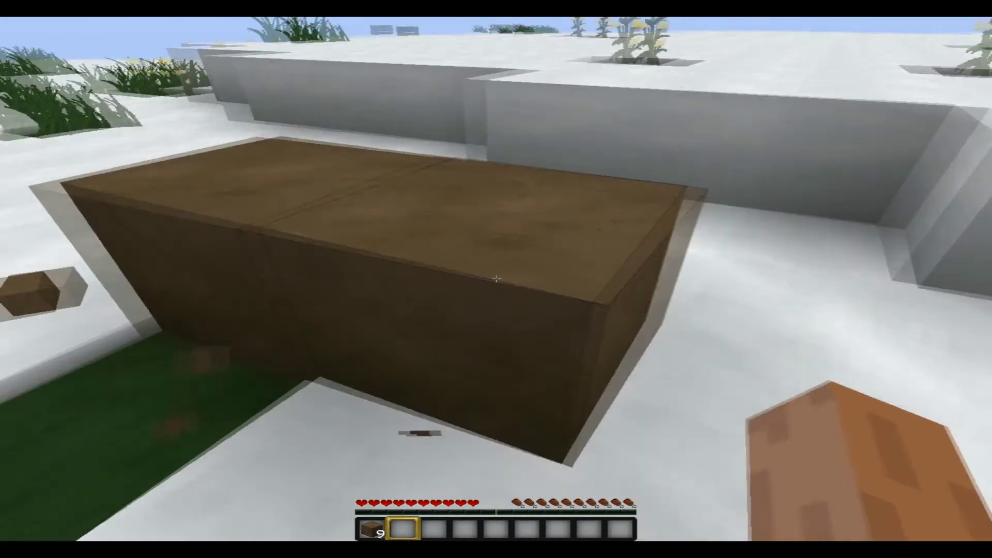
pyautogui.click(496, 279)
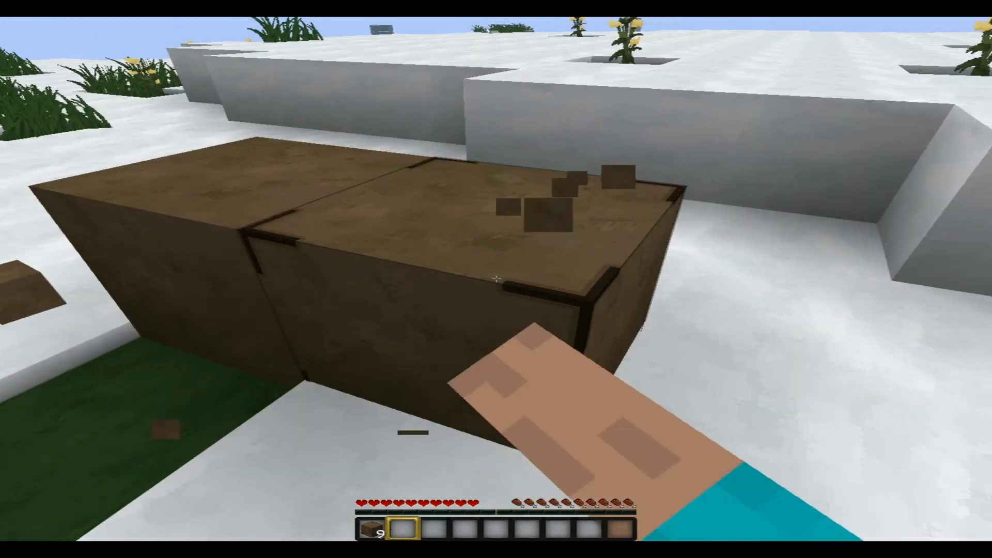
pyautogui.click(496, 279)
pyautogui.click(496, 279)
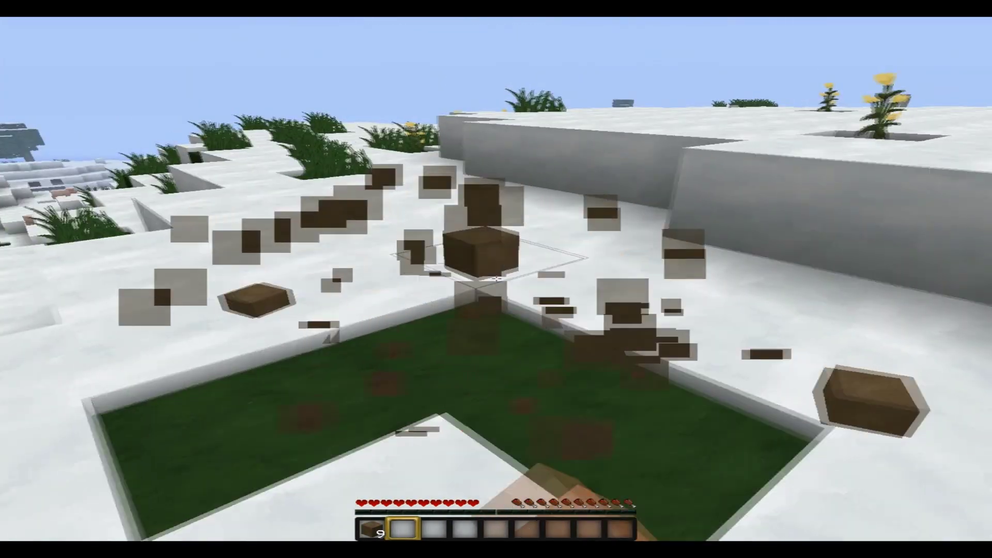